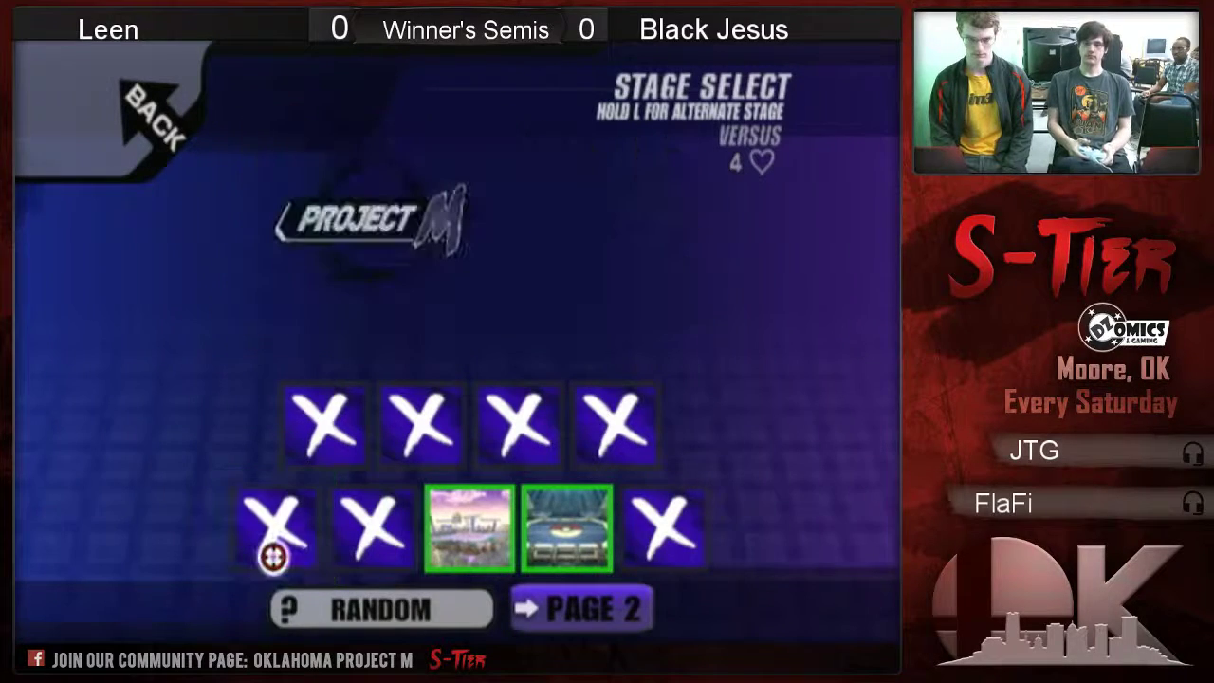
type("Flashin")
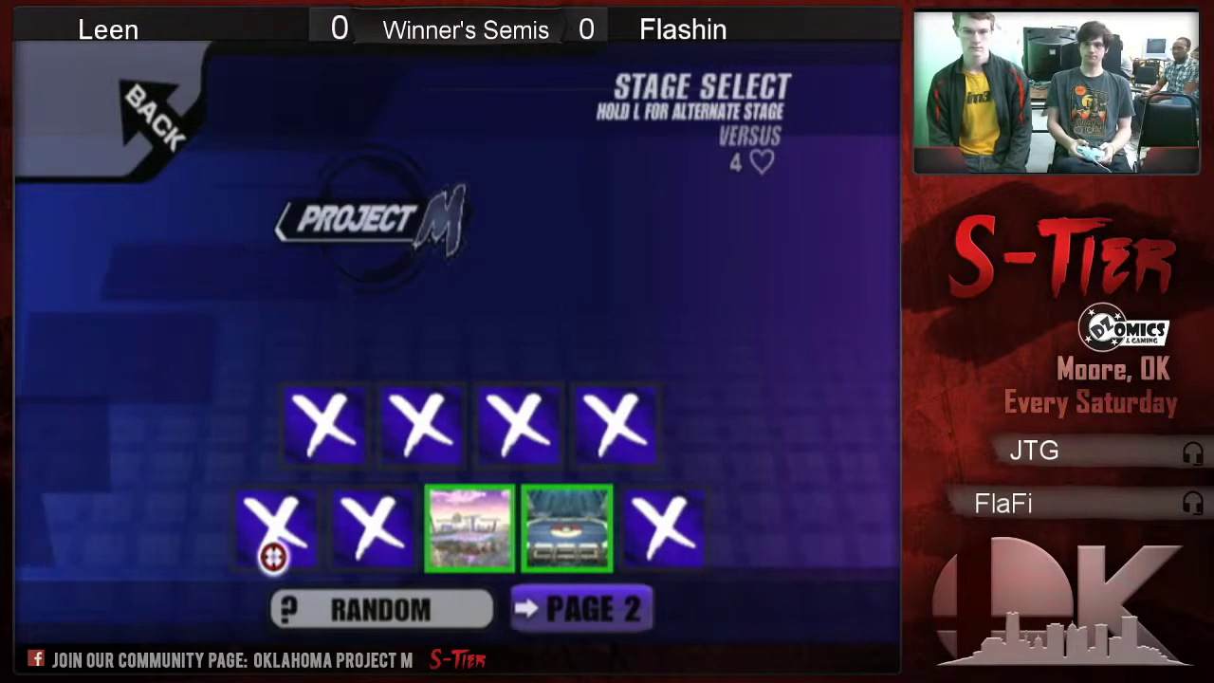
type("gFire")
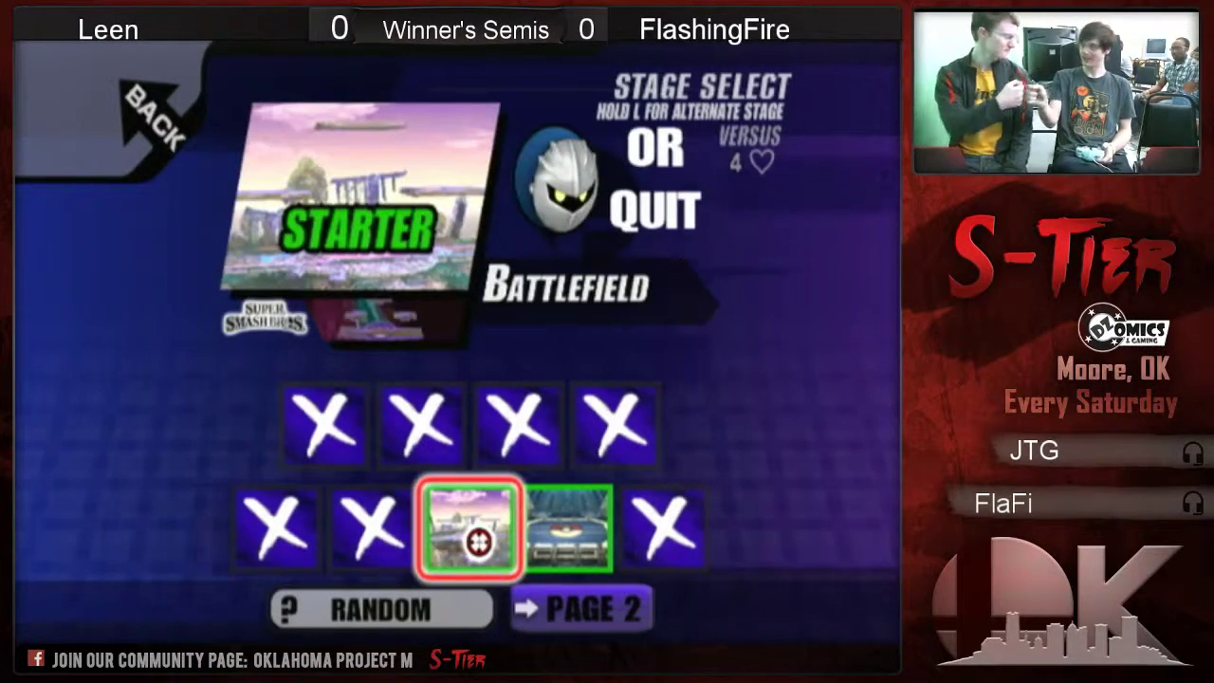